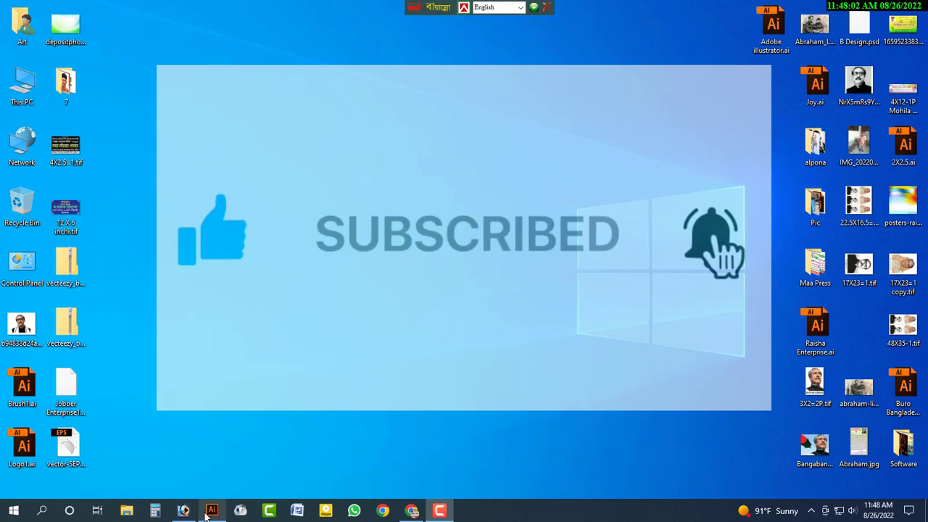
# Bring Illustrator forward, float the Tools panel and shift the Brushes group left
pyautogui.click(209, 511)
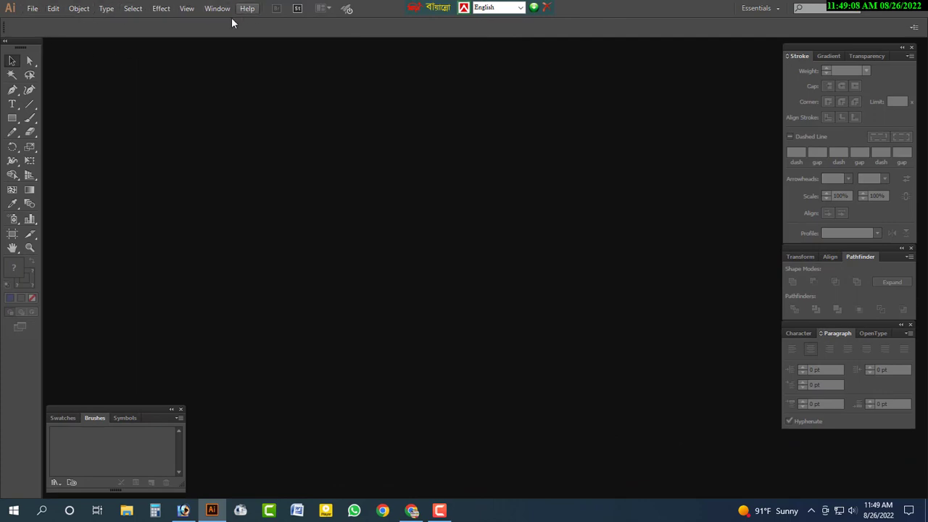
pyautogui.moveTo(30, 42)
pyautogui.mouseDown()
pyautogui.moveTo(36, 57)
pyautogui.moveTo(10, 45)
pyautogui.mouseUp()
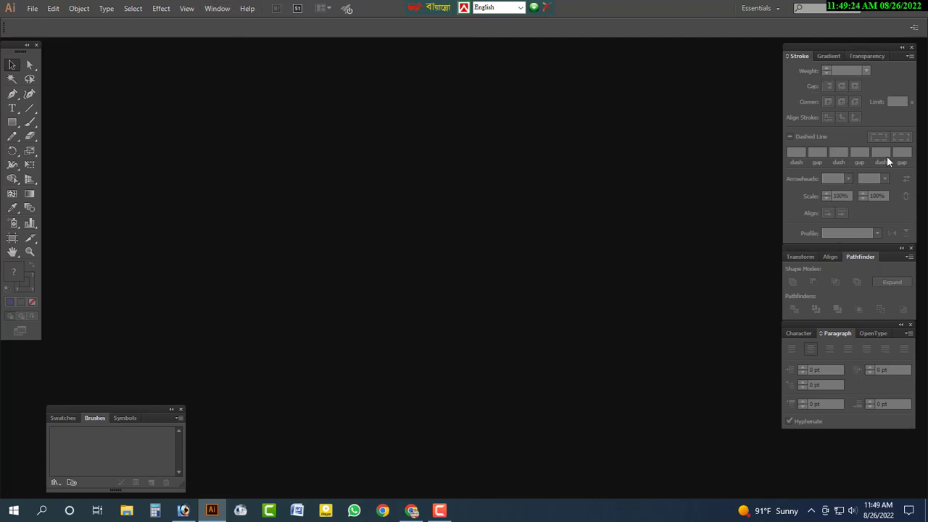
pyautogui.moveTo(134, 409); pyautogui.dragTo(92, 406)
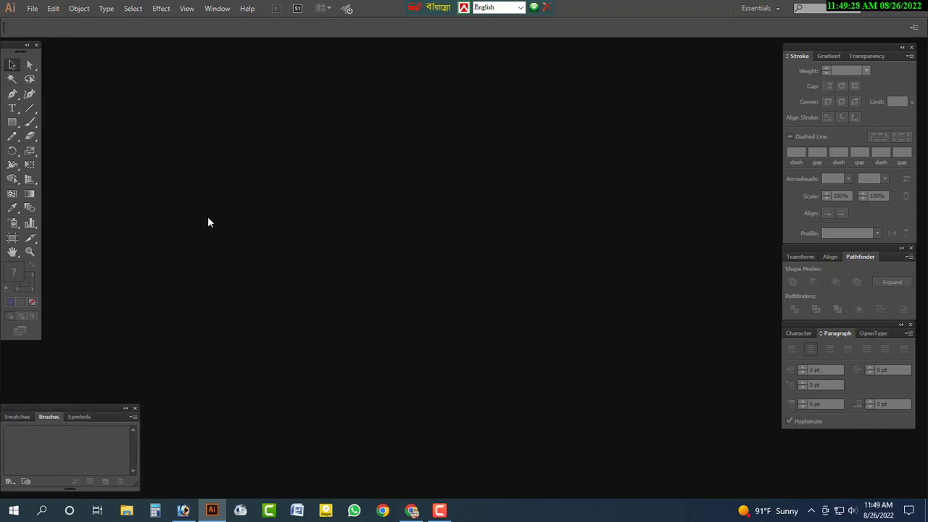
# Check the Window menu's panel list without changes, then bring up the File menu
pyautogui.click(217, 9)
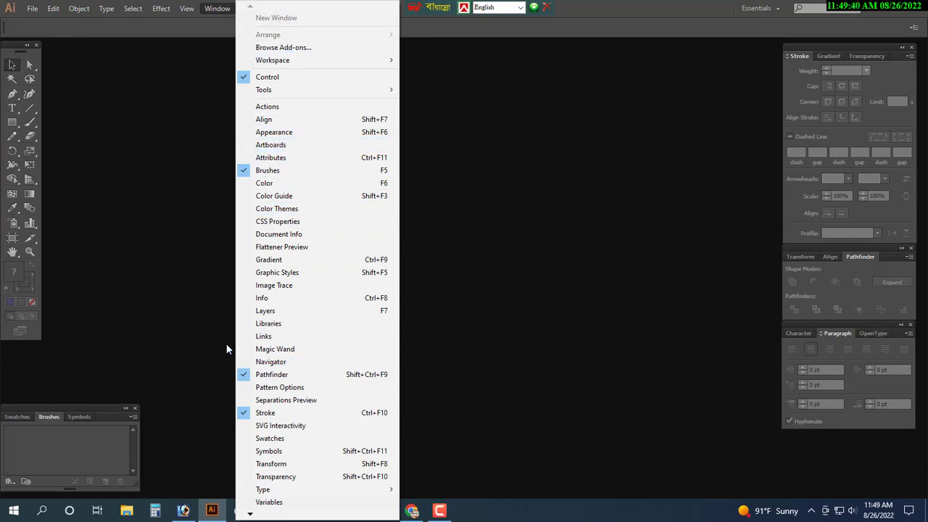
pyautogui.click(167, 219)
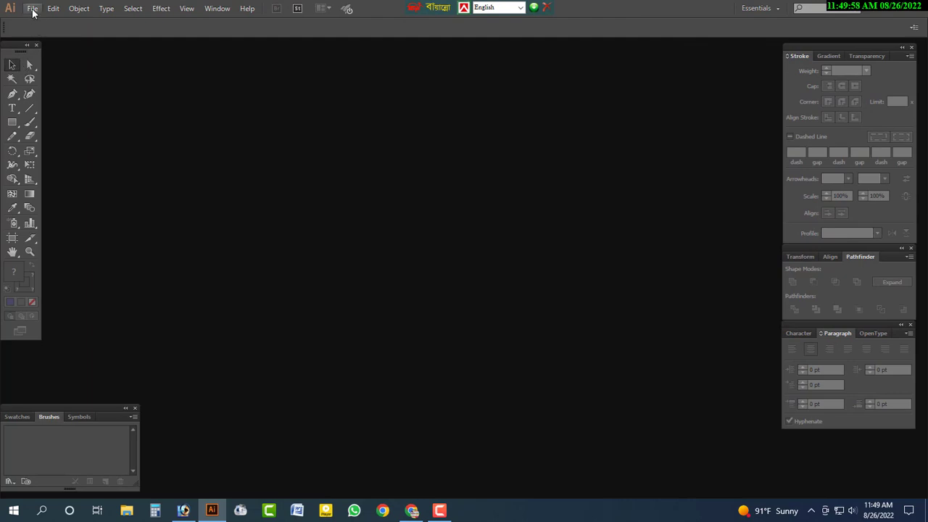
pyautogui.click(33, 9)
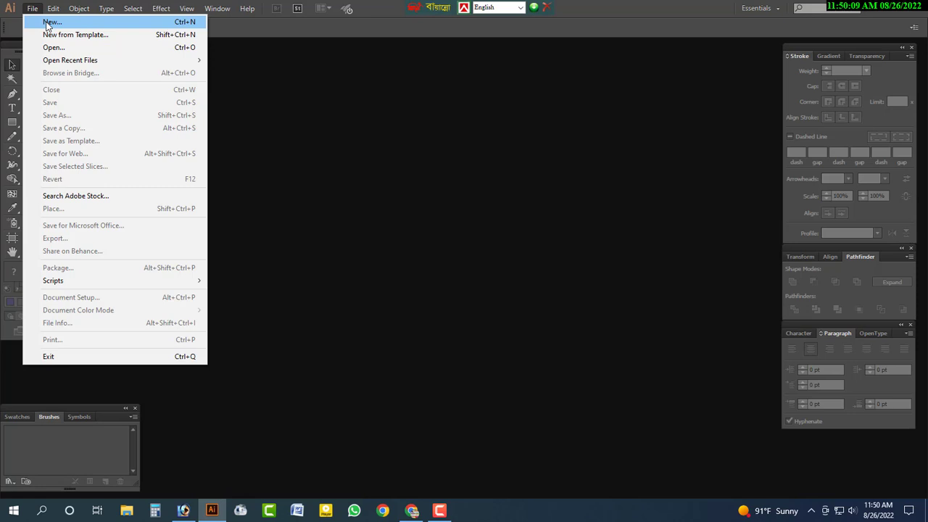
# Start a new document and name it 'Page Setup 01', fixing a typo
pyautogui.click(109, 26)
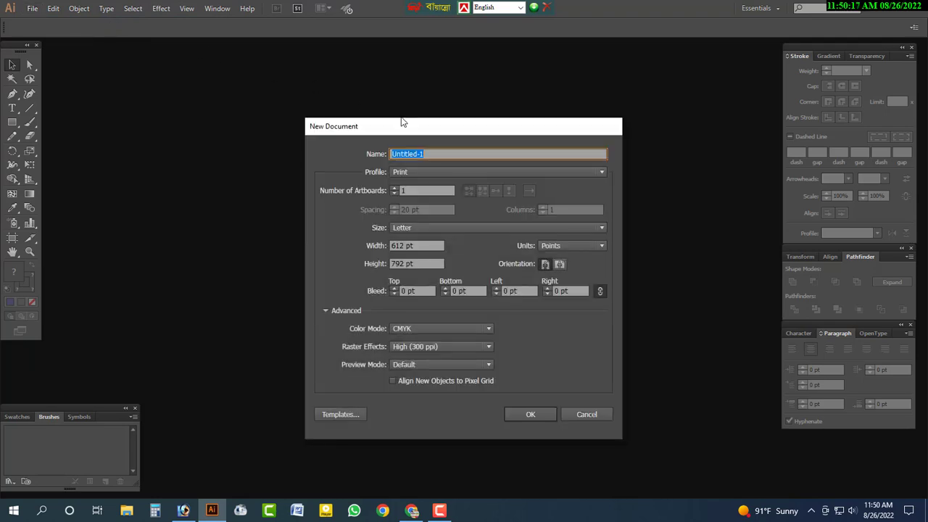
pyautogui.moveTo(400, 129); pyautogui.dragTo(280, 94)
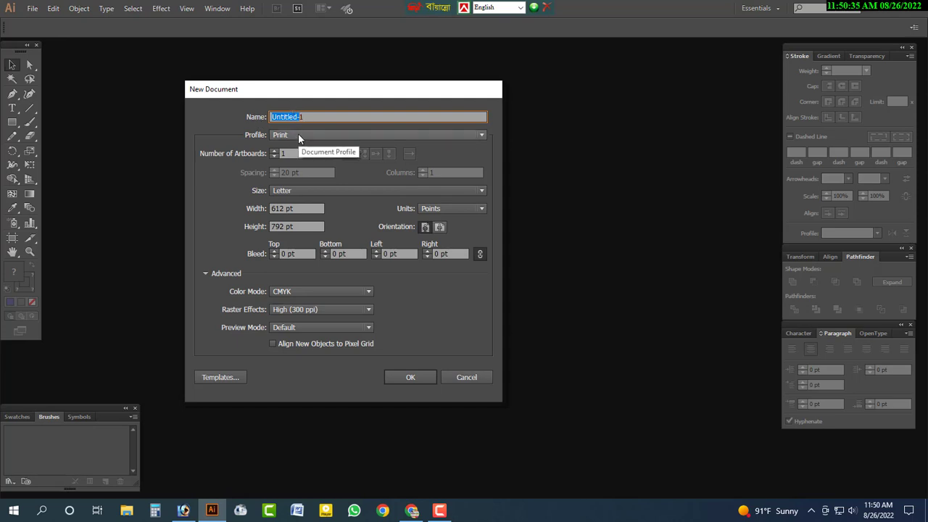
pyautogui.click(317, 116)
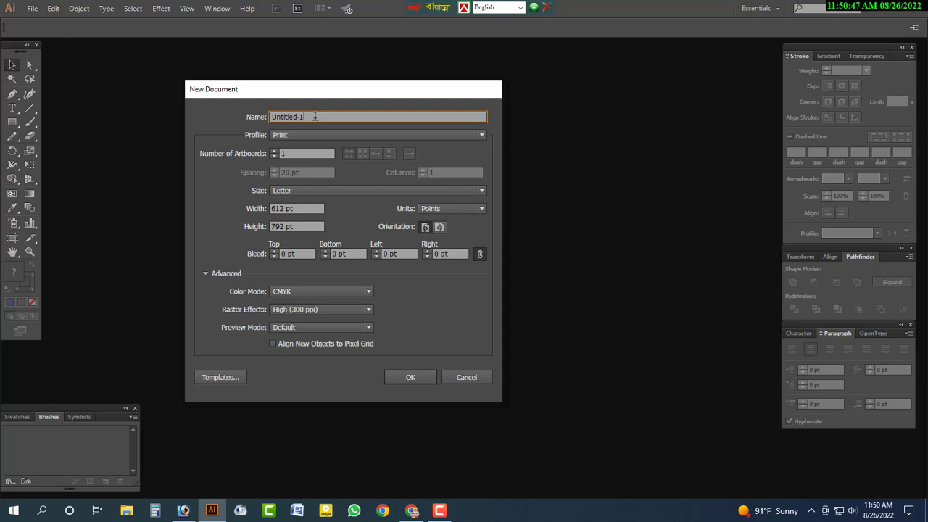
pyautogui.doubleClick(293, 117)
pyautogui.write('P')
pyautogui.write('ag1e')
pyautogui.write(' Setup')
pyautogui.press('Delete')
pyautogui.write('01')
pyautogui.click(309, 137)
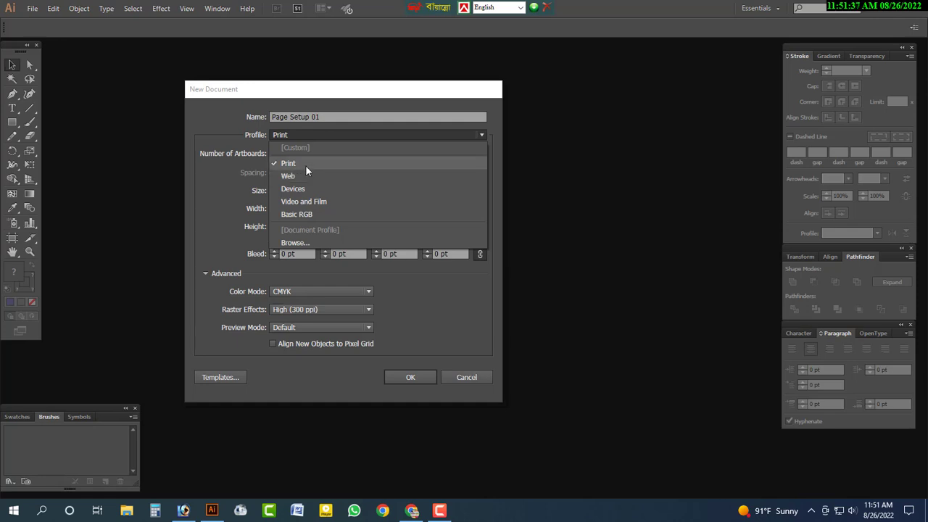
# Leave the profile on Print and the size on Letter, then show the units list
pyautogui.click(305, 165)
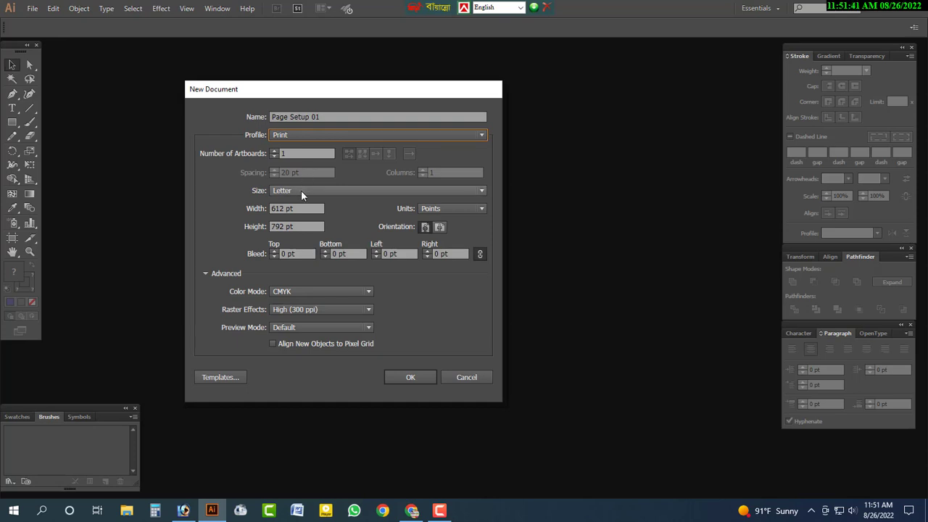
pyautogui.click(301, 190)
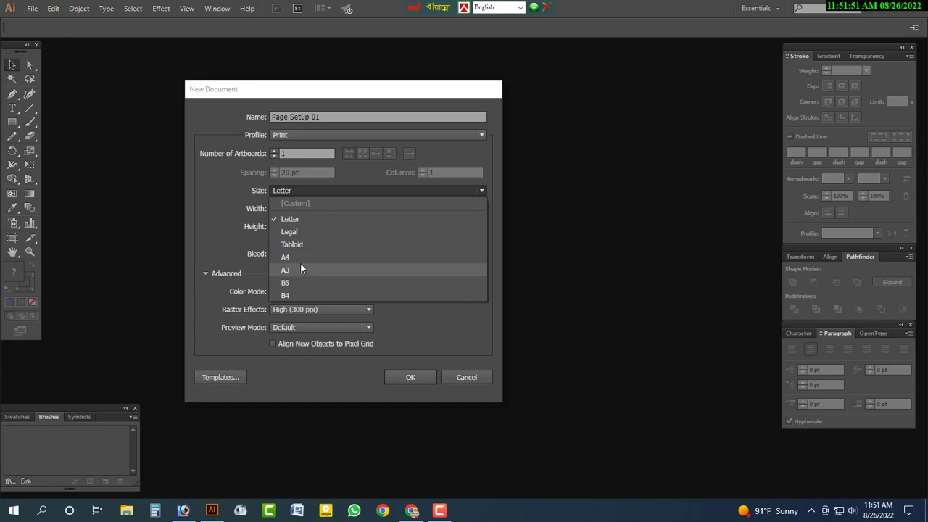
pyautogui.click(221, 224)
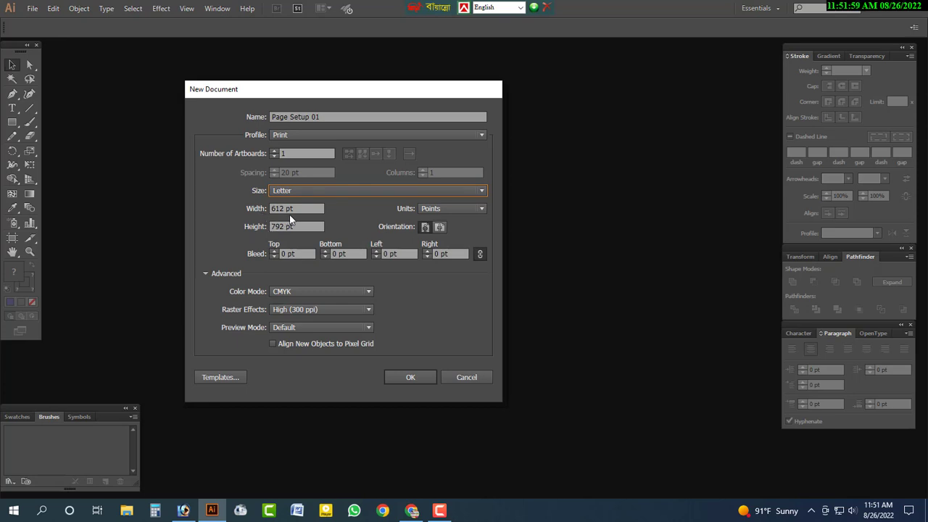
pyautogui.click(456, 210)
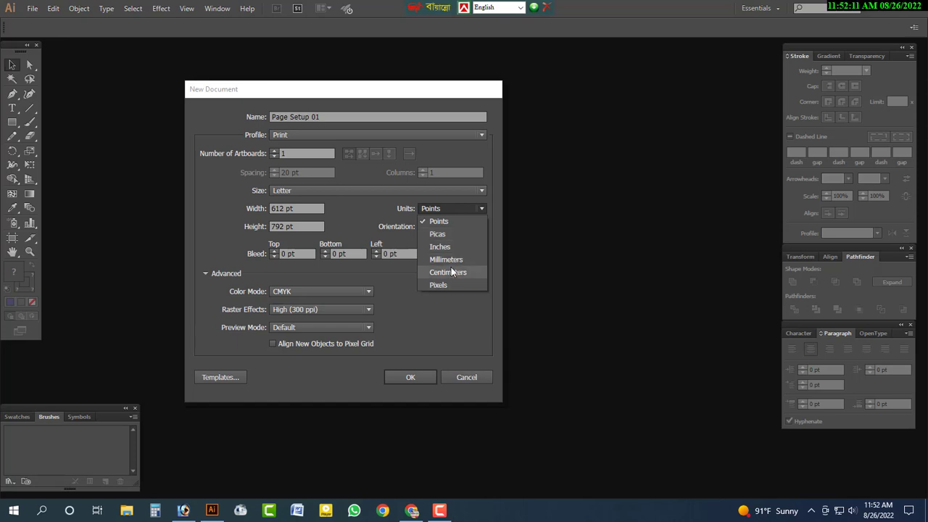
# Switch units to Inches and enter a 36 in width and 24 in height
pyautogui.click(452, 246)
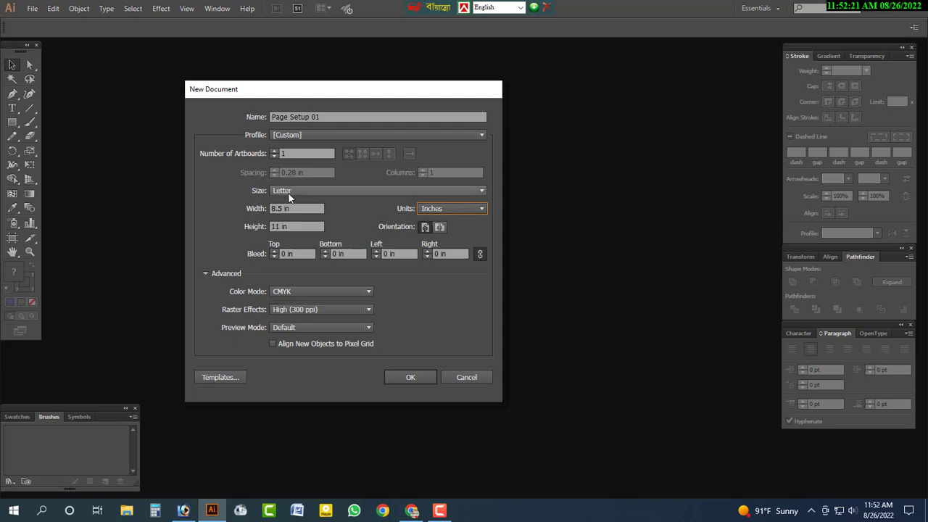
pyautogui.doubleClick(278, 208)
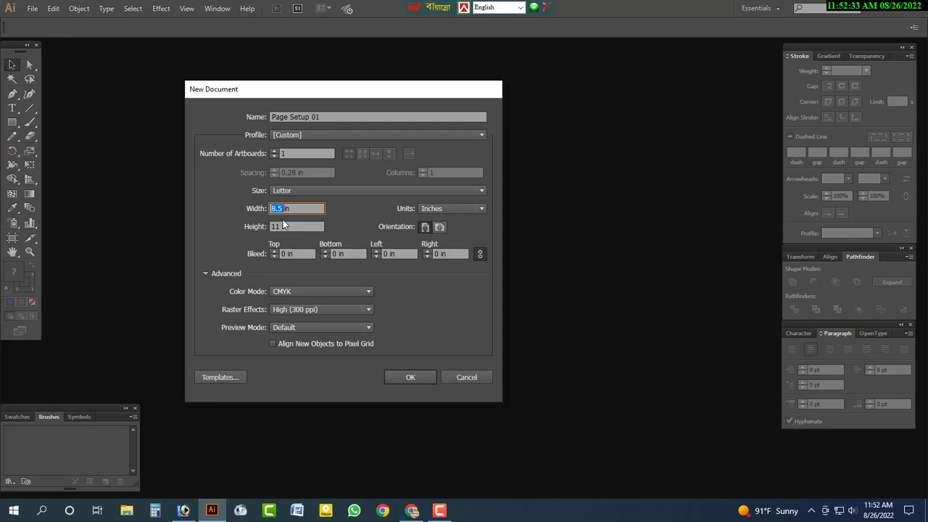
pyautogui.write('36')
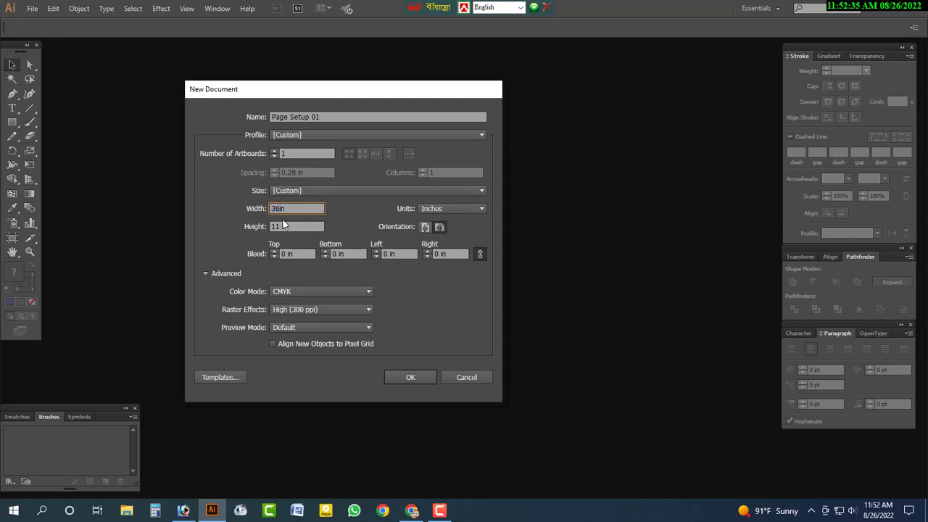
pyautogui.click(277, 225)
pyautogui.doubleClick(277, 225)
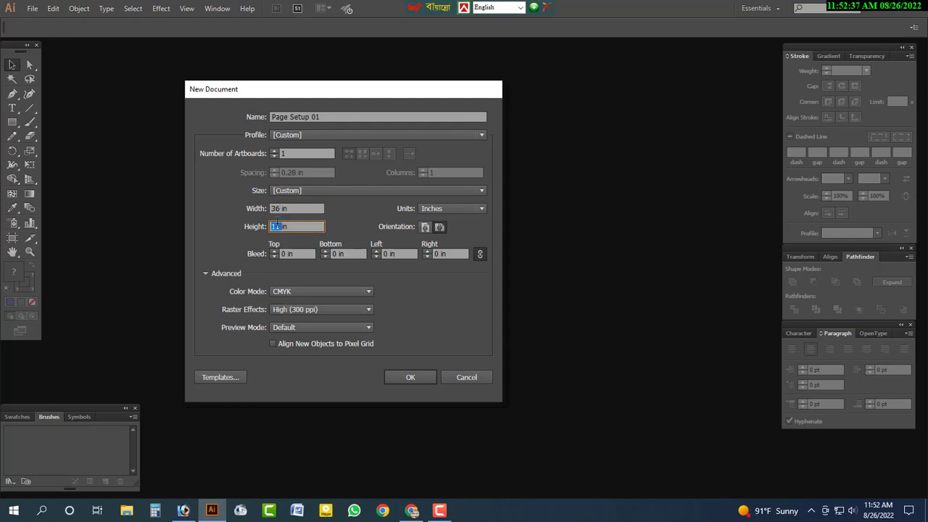
pyautogui.write('24')
# Make the page landscape at 36 × 24 in and keep CMYK colour mode
pyautogui.click(426, 227)
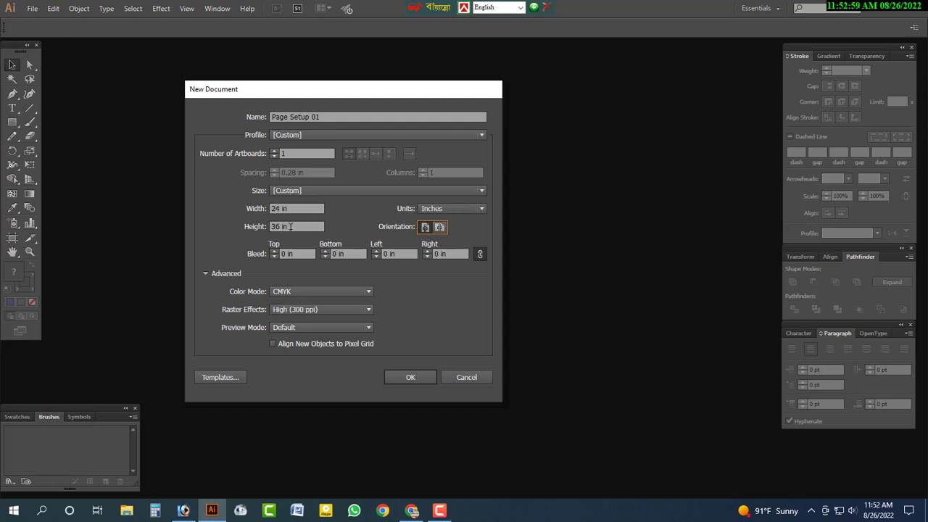
pyautogui.click(439, 229)
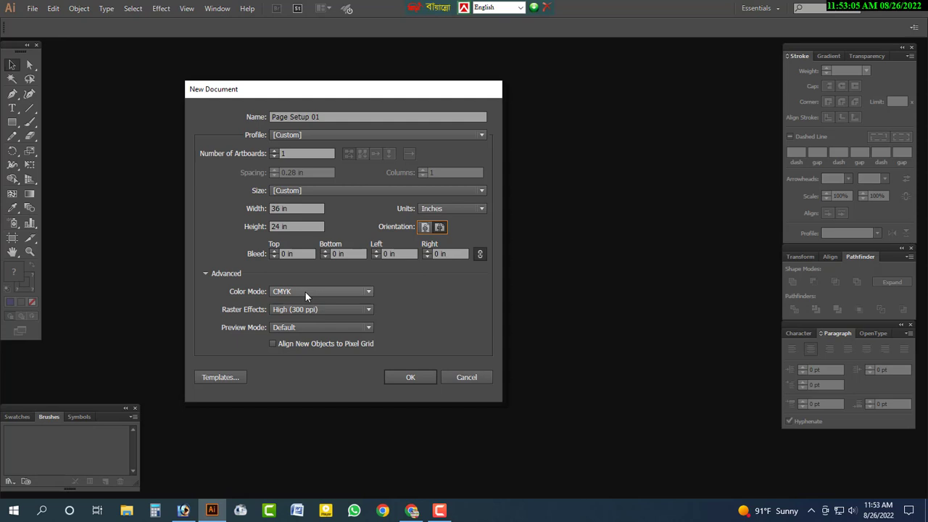
pyautogui.click(203, 273)
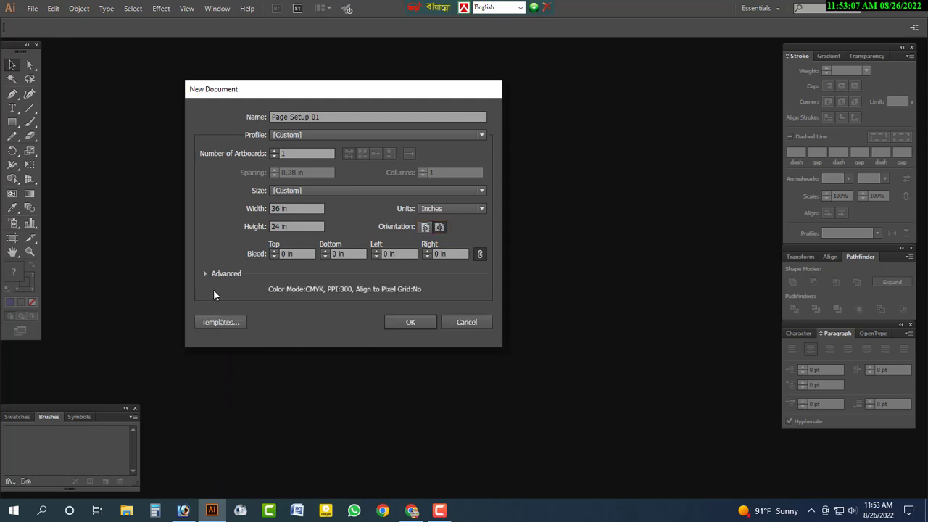
pyautogui.click(204, 273)
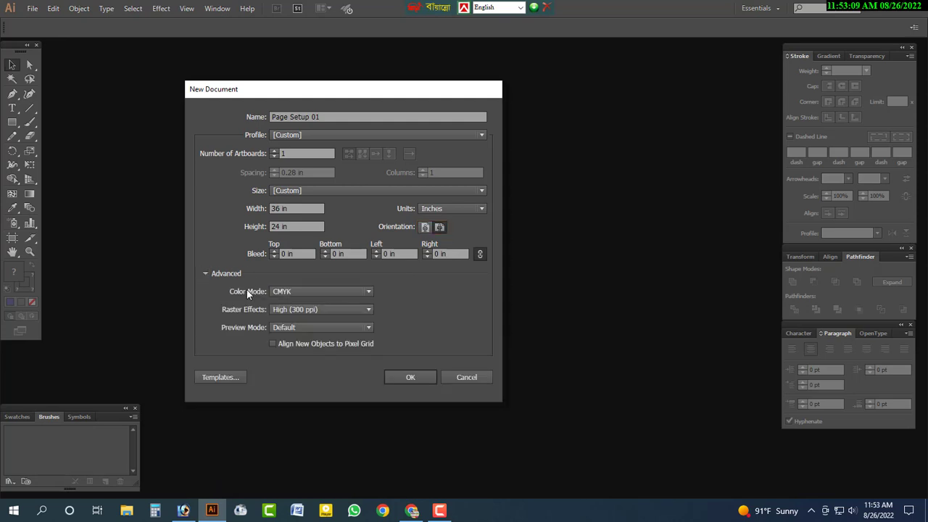
pyautogui.click(297, 292)
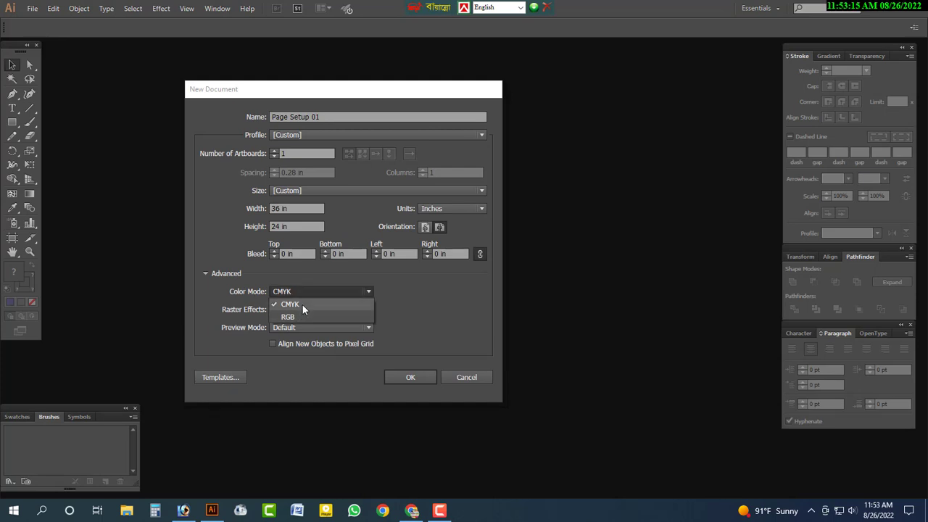
pyautogui.click(303, 305)
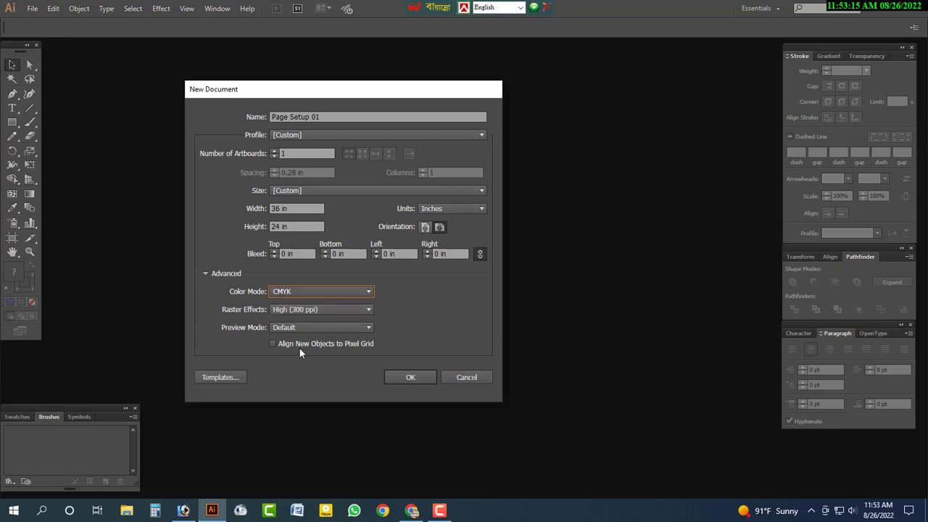
# Lower raster effects to Medium (150 ppi) and keep the Default preview mode
pyautogui.click(301, 309)
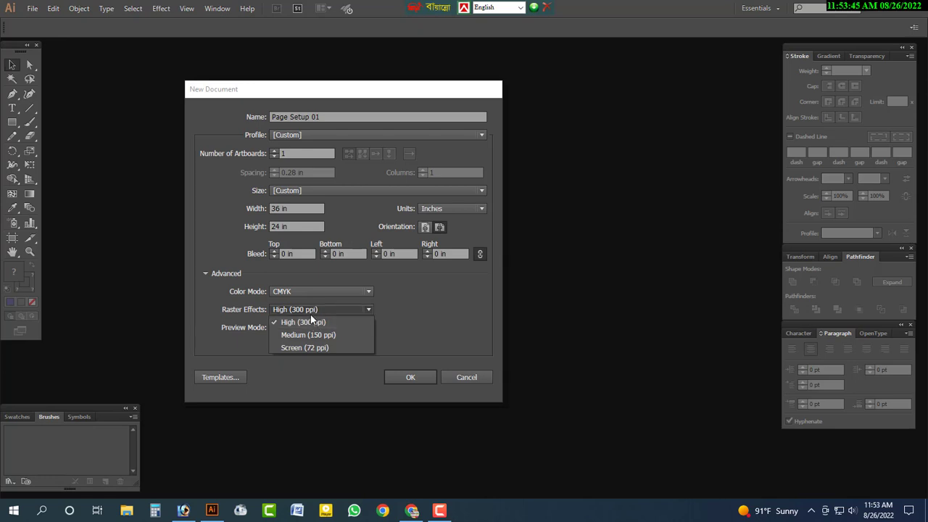
pyautogui.click(303, 337)
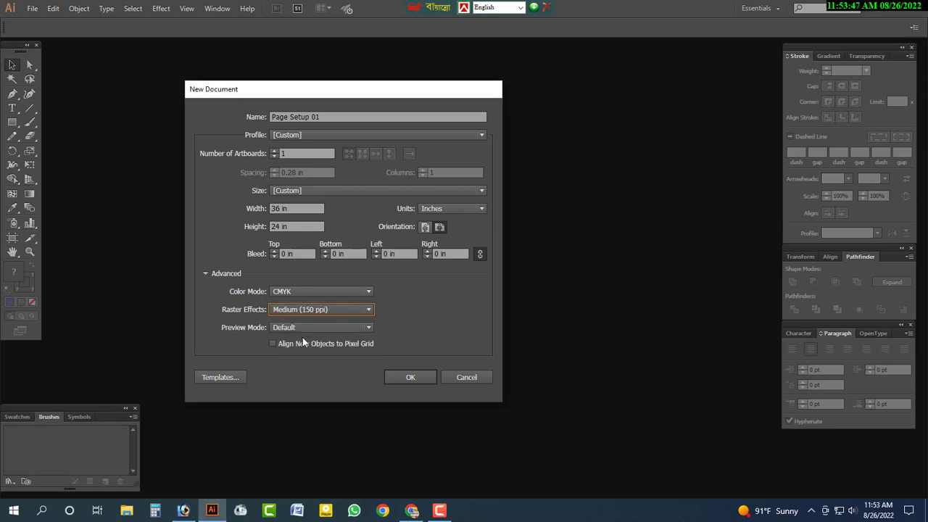
pyautogui.click(289, 328)
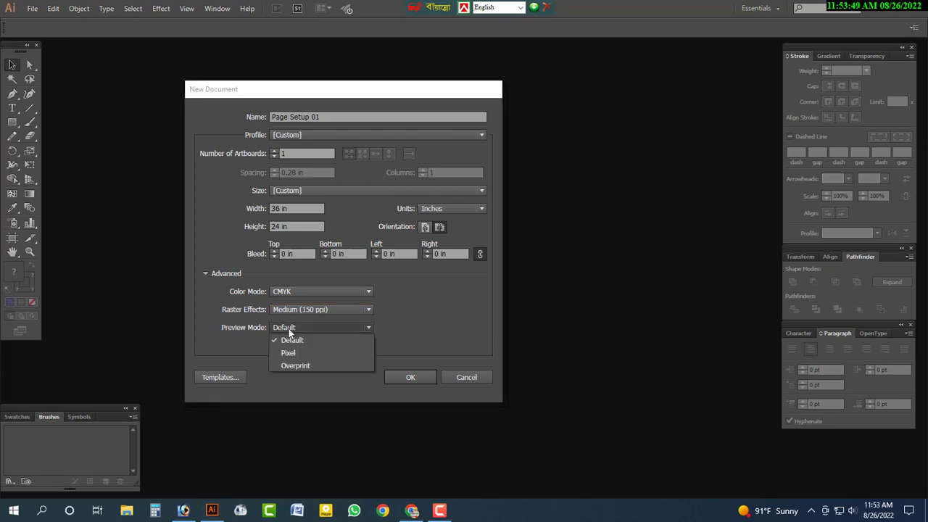
pyautogui.click(289, 328)
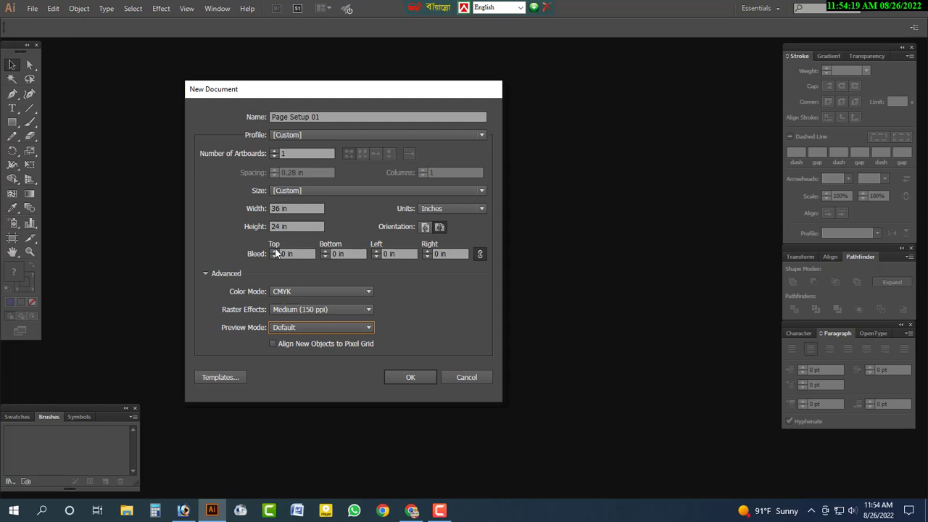
# Set a 0.125 in bleed on all sides, keep 1 artboard, and create the document
pyautogui.click(276, 254)
pyautogui.click(275, 250)
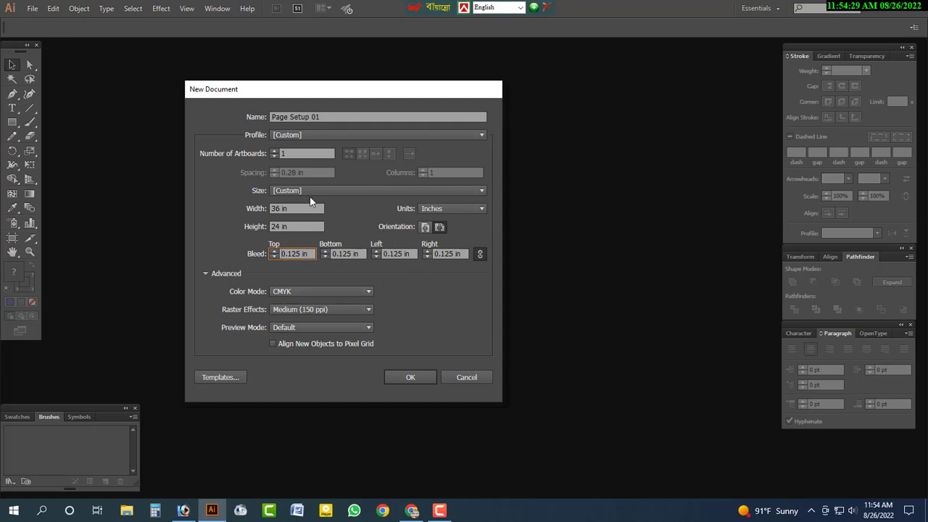
pyautogui.click(274, 150)
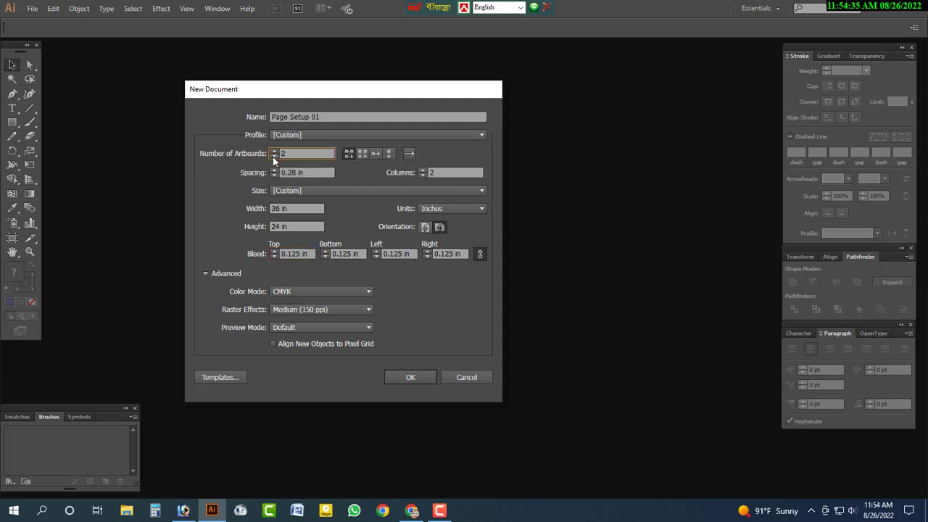
pyautogui.click(275, 150)
pyautogui.click(275, 151)
pyautogui.doubleClick(275, 151)
pyautogui.click(273, 156)
pyautogui.click(273, 156)
pyautogui.click(273, 156)
pyautogui.click(273, 156)
pyautogui.click(273, 156)
pyautogui.click(273, 156)
pyautogui.click(273, 156)
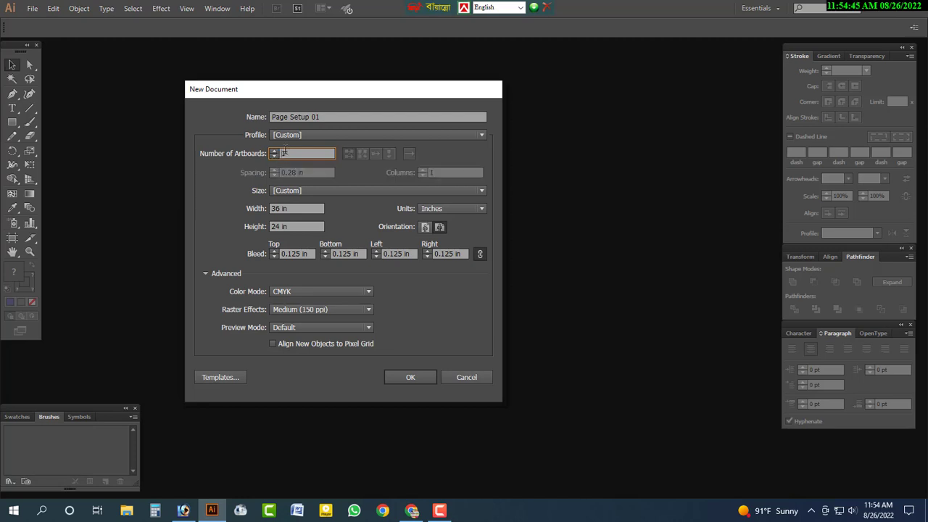
pyautogui.click(410, 378)
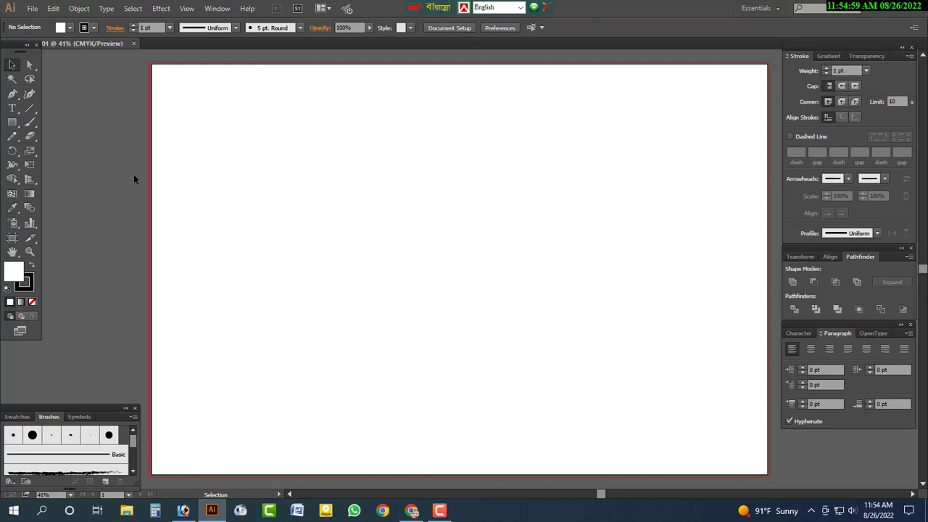
# Turn on rulers and float the Tools panel and Swatches/Brushes group off their docks
pyautogui.moveTo(12, 44)
pyautogui.mouseDown()
pyautogui.moveTo(21, 61)
pyautogui.moveTo(14, 59)
pyautogui.mouseUp()
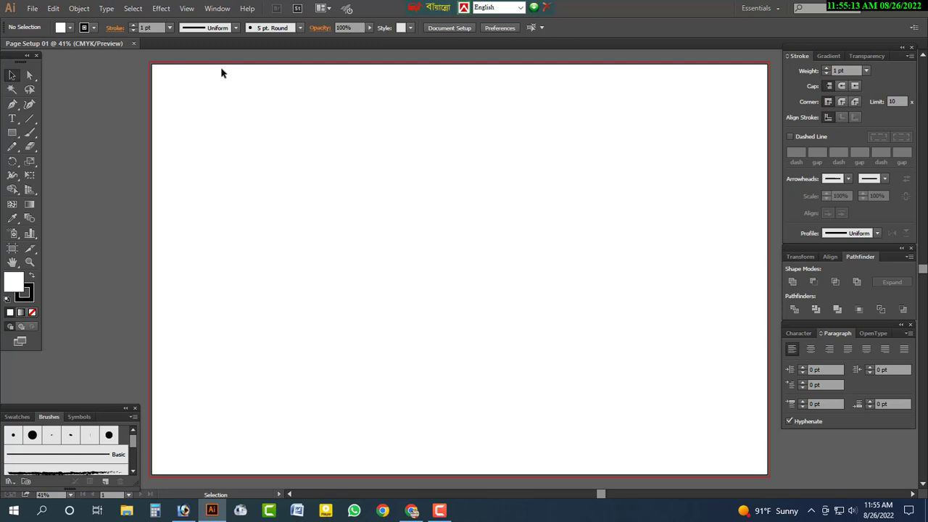
pyautogui.hotkey('ctrl', 'r')
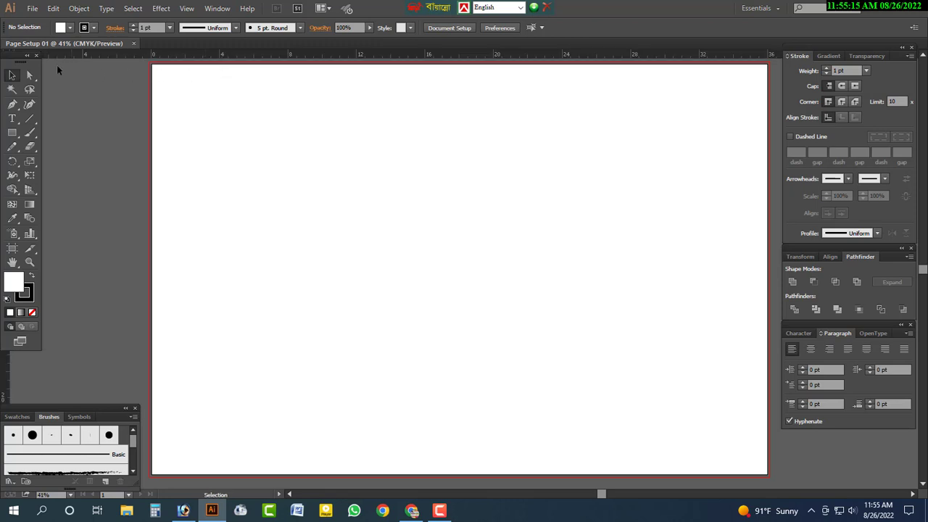
pyautogui.moveTo(16, 59); pyautogui.dragTo(27, 68)
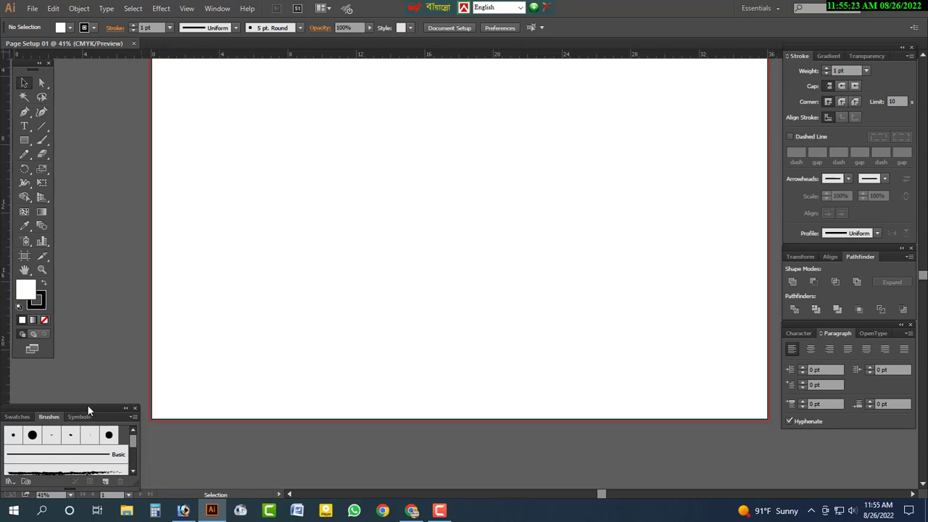
pyautogui.moveTo(89, 411); pyautogui.dragTo(68, 385)
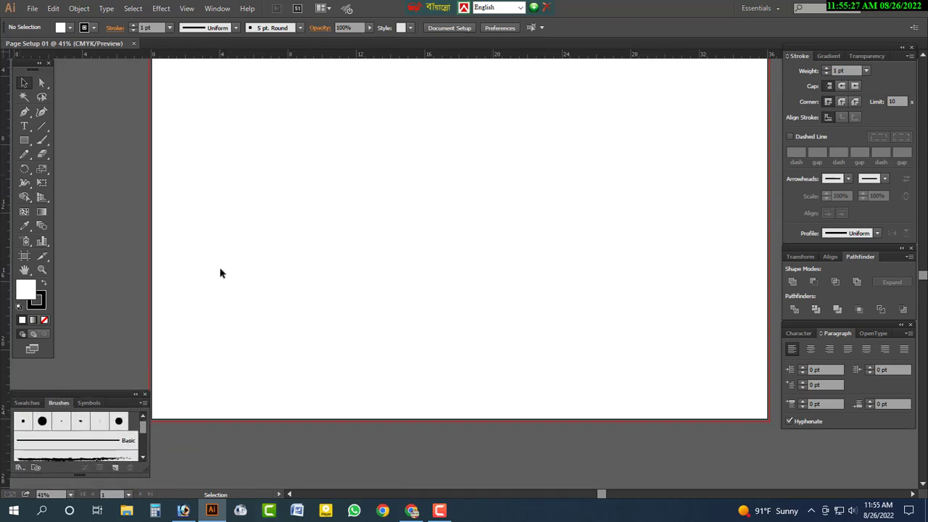
pyautogui.scroll(1, 221, 274)
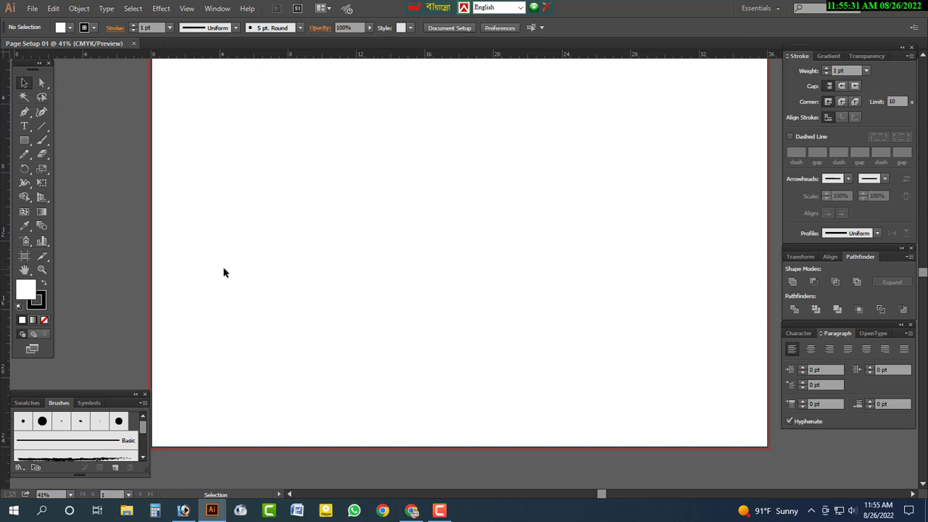
pyautogui.scroll(1, 215, 172)
pyautogui.scroll(1, 172, 90)
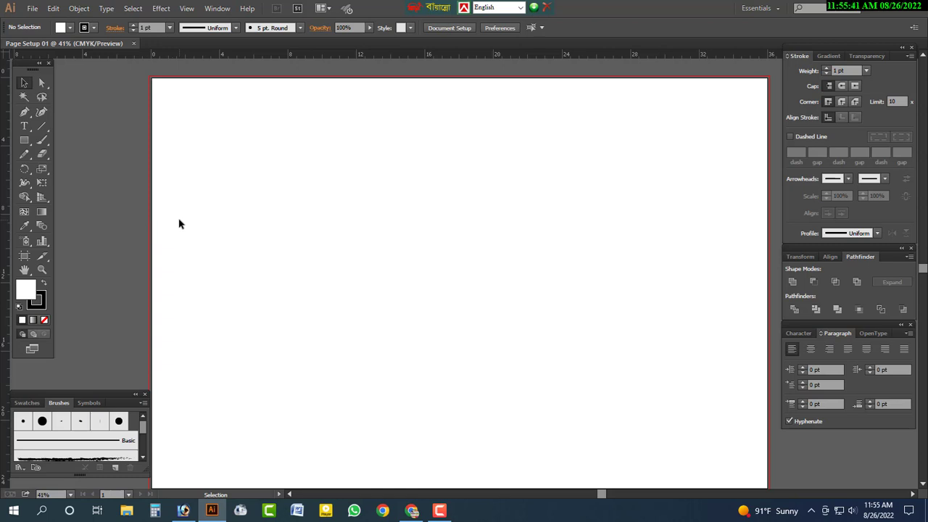
# Use the Artboard tool to set the artboard to 35 × 23 in, then return to Selection
pyautogui.click(24, 257)
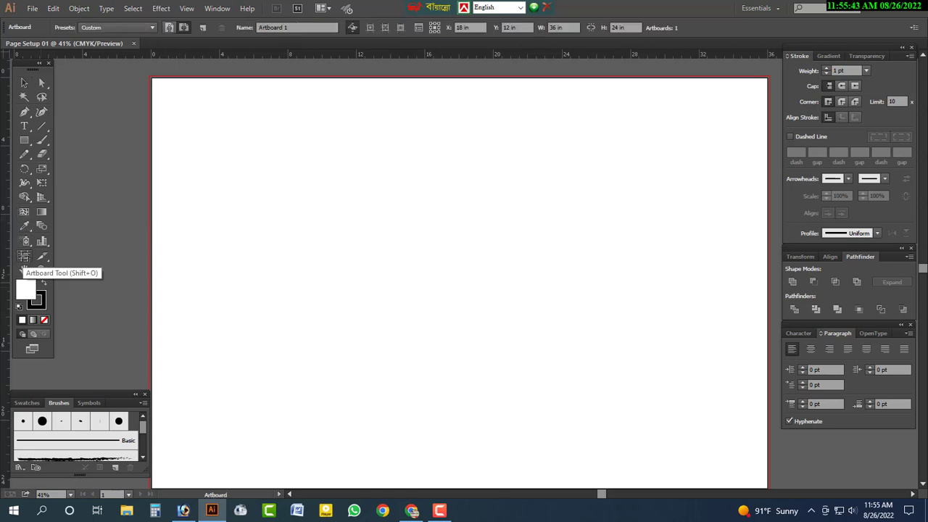
pyautogui.click(28, 257)
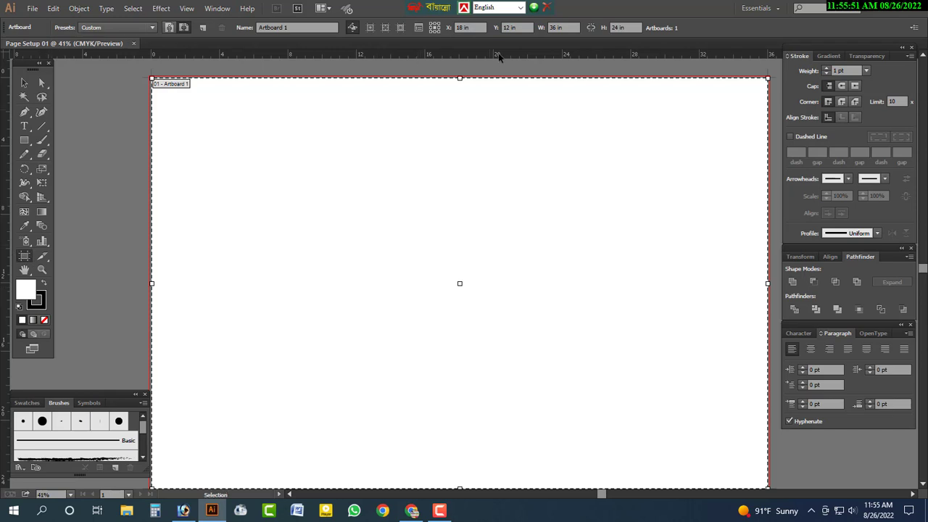
pyautogui.moveTo(540, 10); pyautogui.dragTo(450, 22)
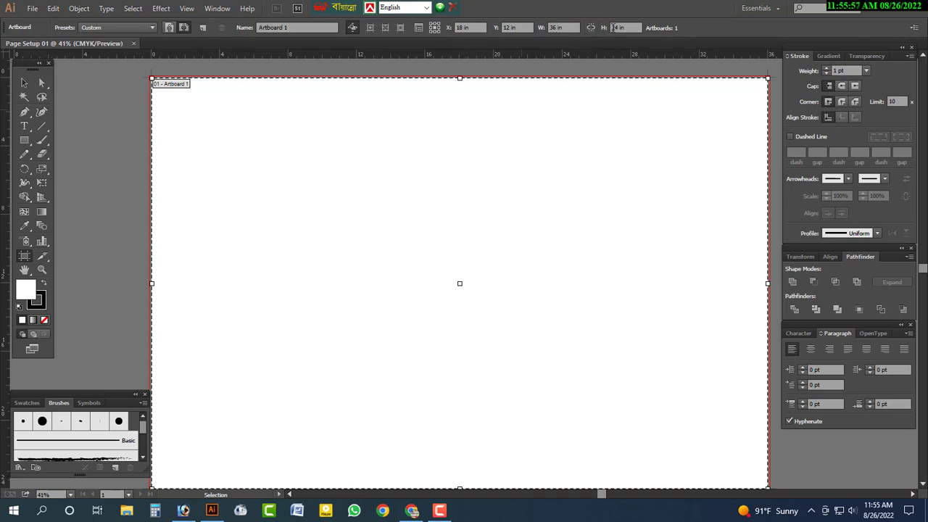
pyautogui.doubleClick(554, 28)
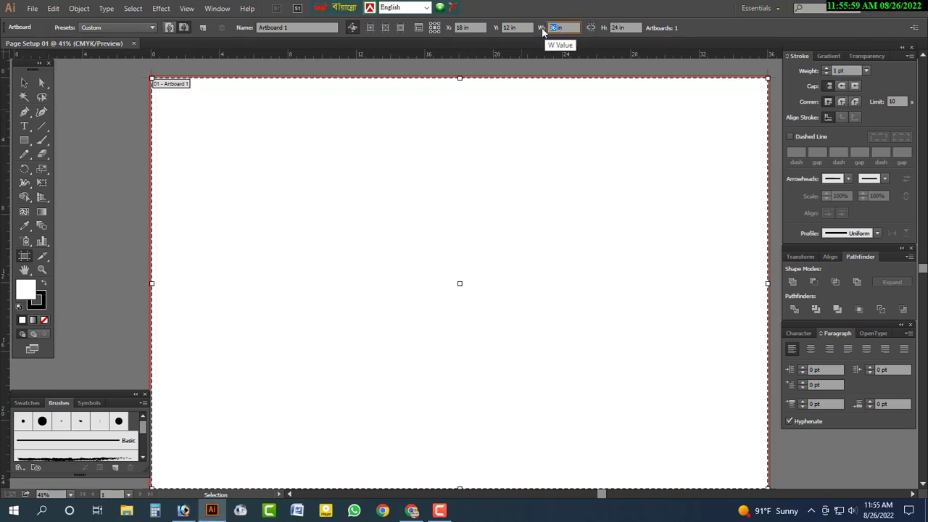
pyautogui.write('35')
pyautogui.press('Tab')
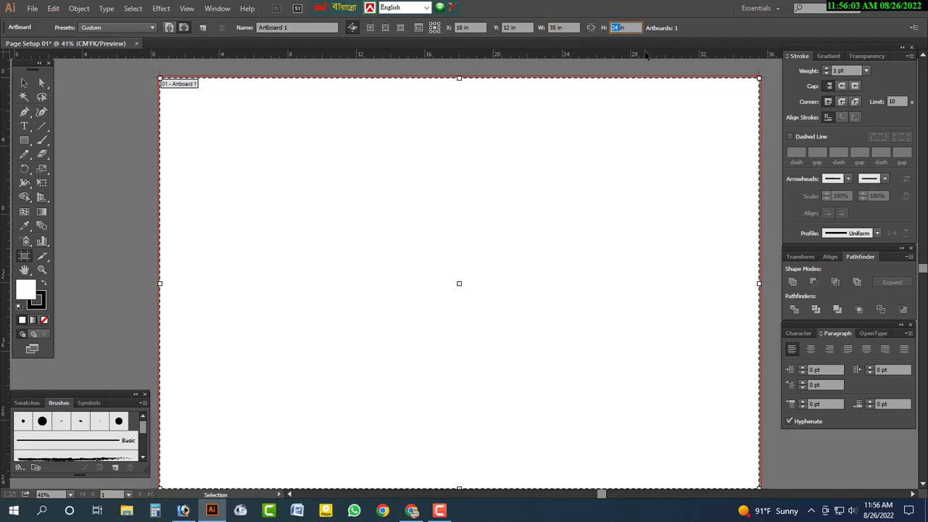
pyautogui.write('23')
pyautogui.press('Return')
pyautogui.click(23, 82)
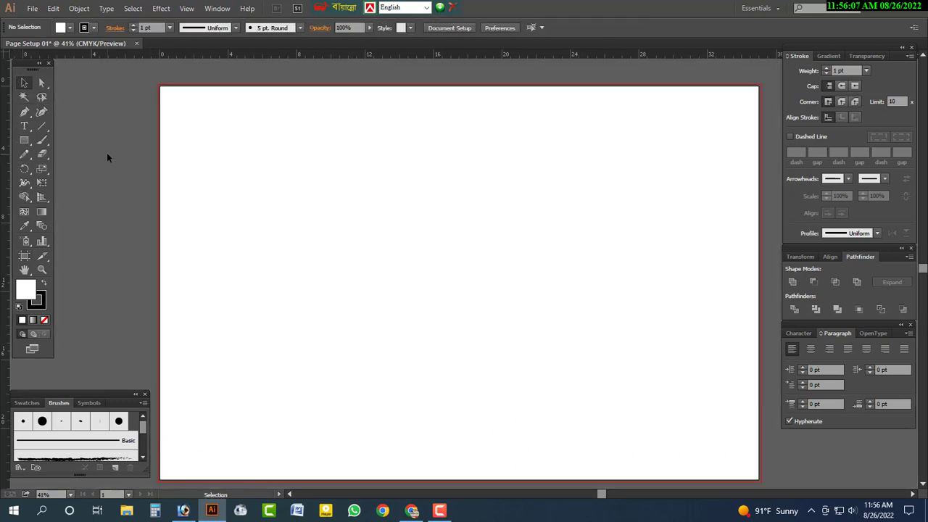
pyautogui.scroll(-1, 445, 298)
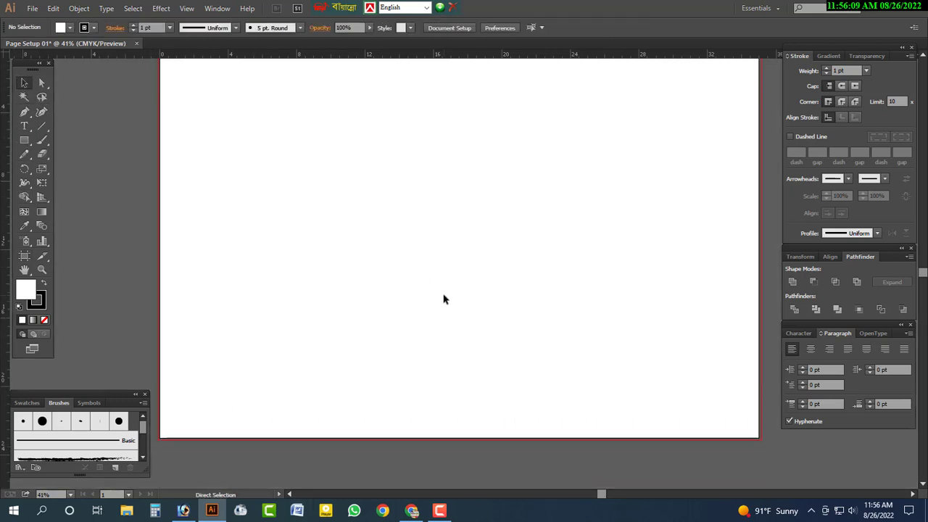
pyautogui.hotkey('ctrl', 'n')
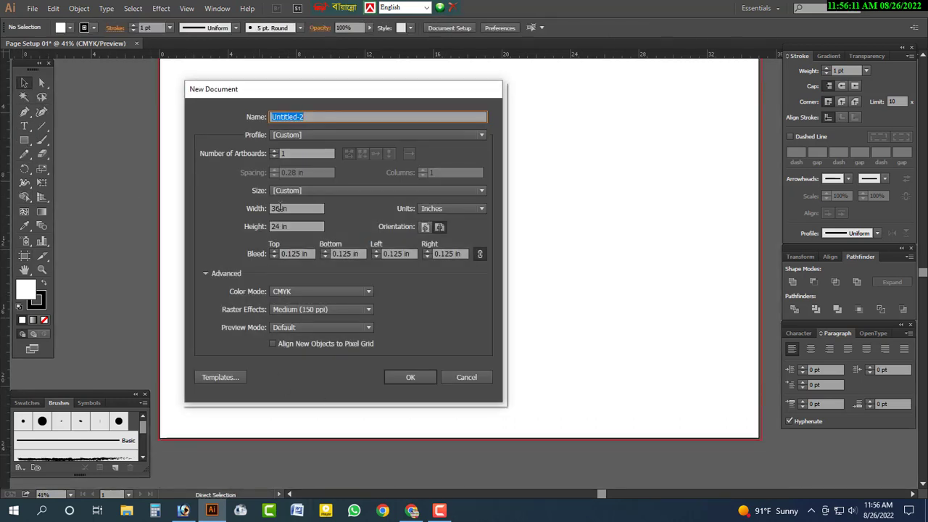
pyautogui.doubleClick(280, 208)
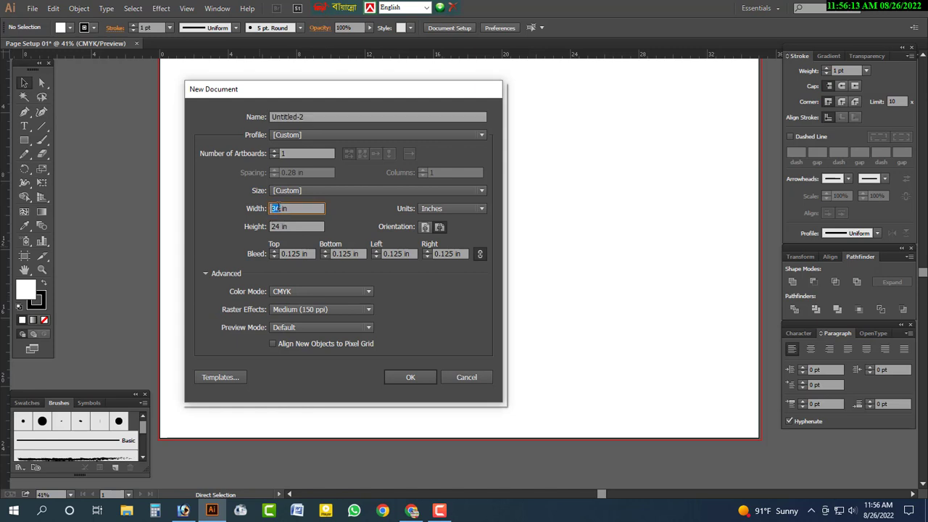
pyautogui.click(454, 371)
pyautogui.click(25, 257)
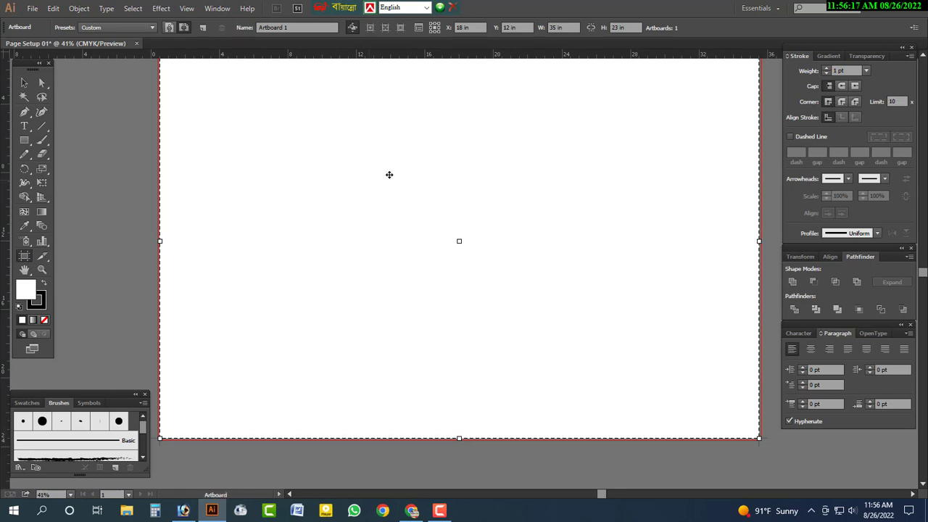
pyautogui.scroll(1, 341, 210)
pyautogui.scroll(1, 440, 109)
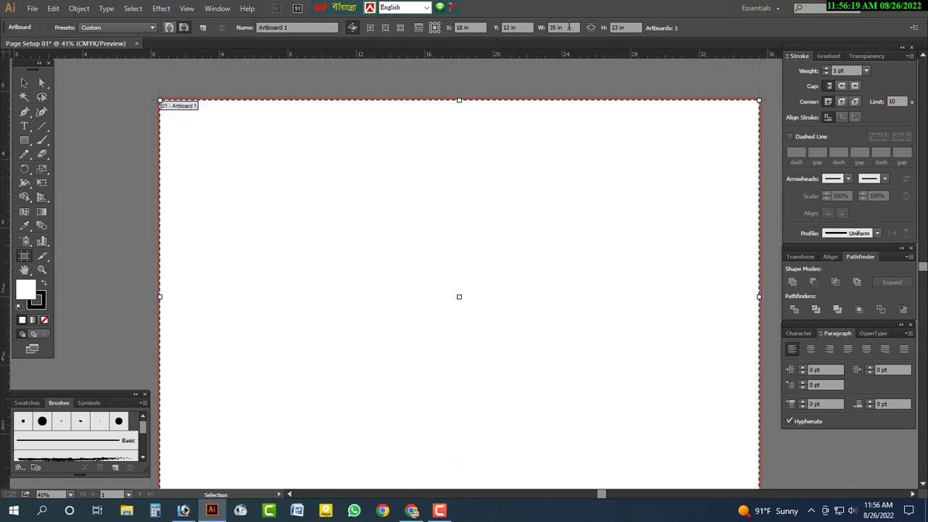